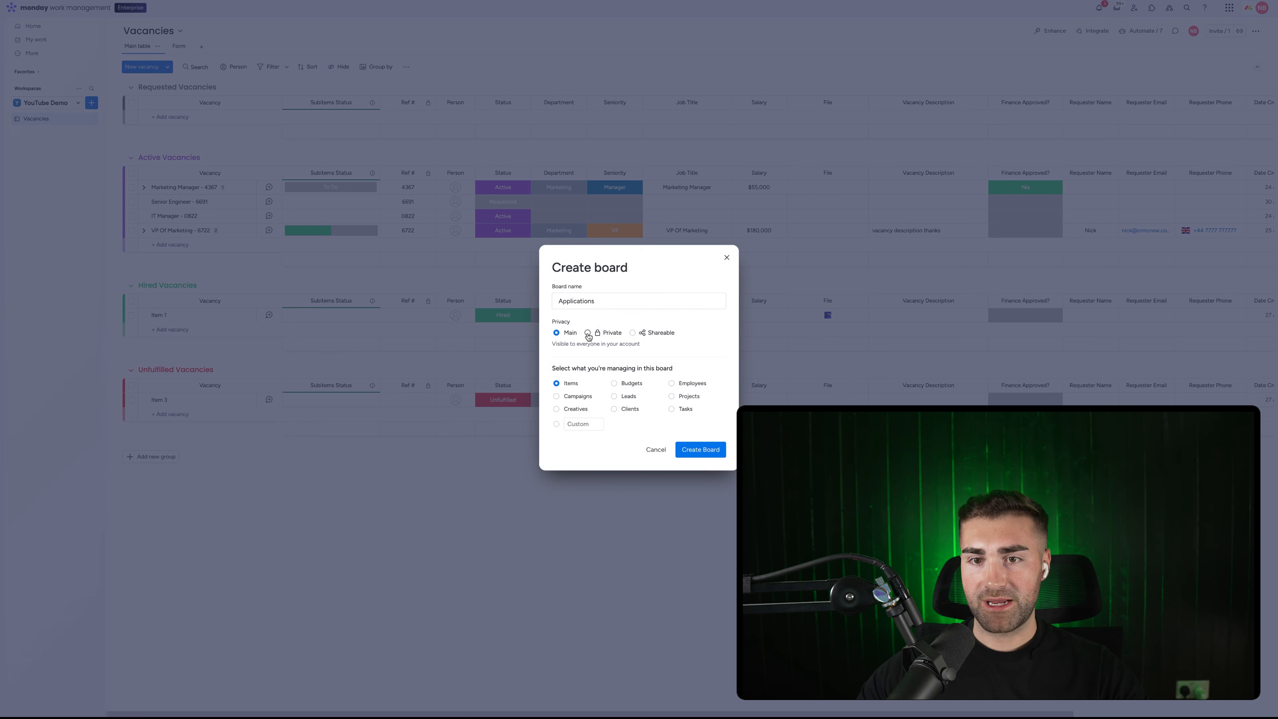
Step: Set the item type managed by the new Applications board to the custom value Applicants
{"action": "left_click", "coordinate": [563, 424]}
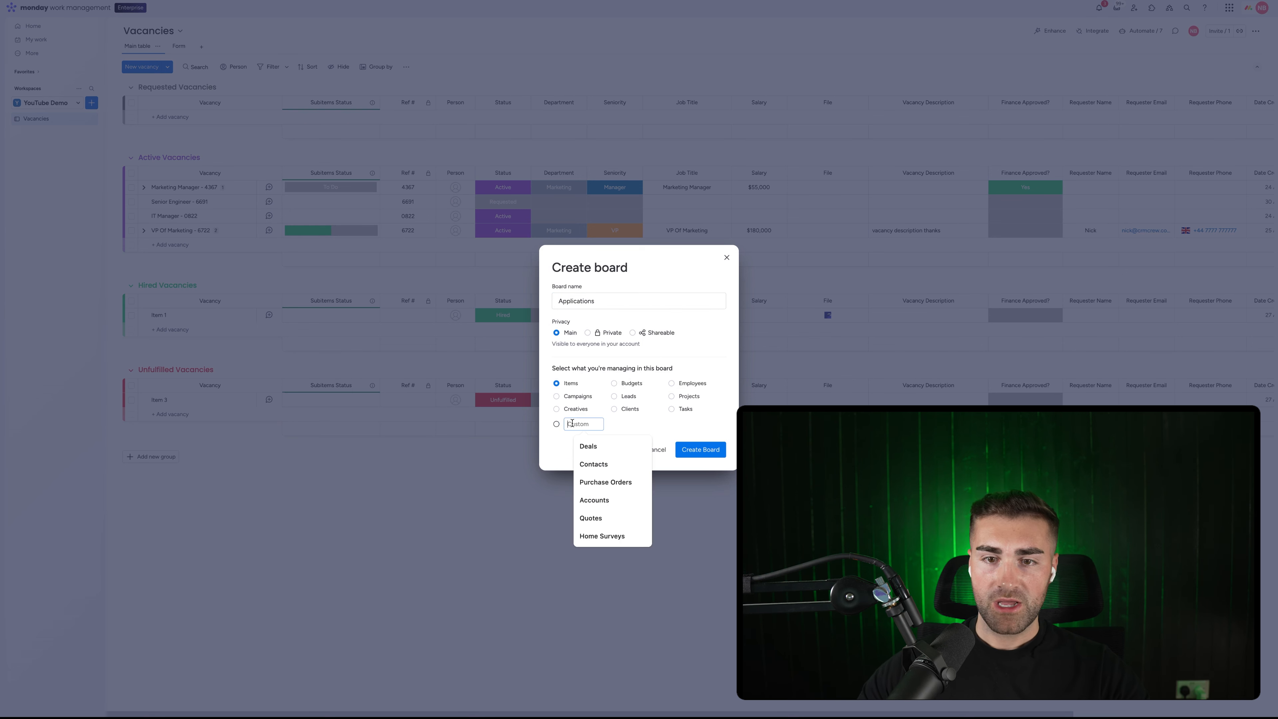
{"action": "type", "text": "Applications"}
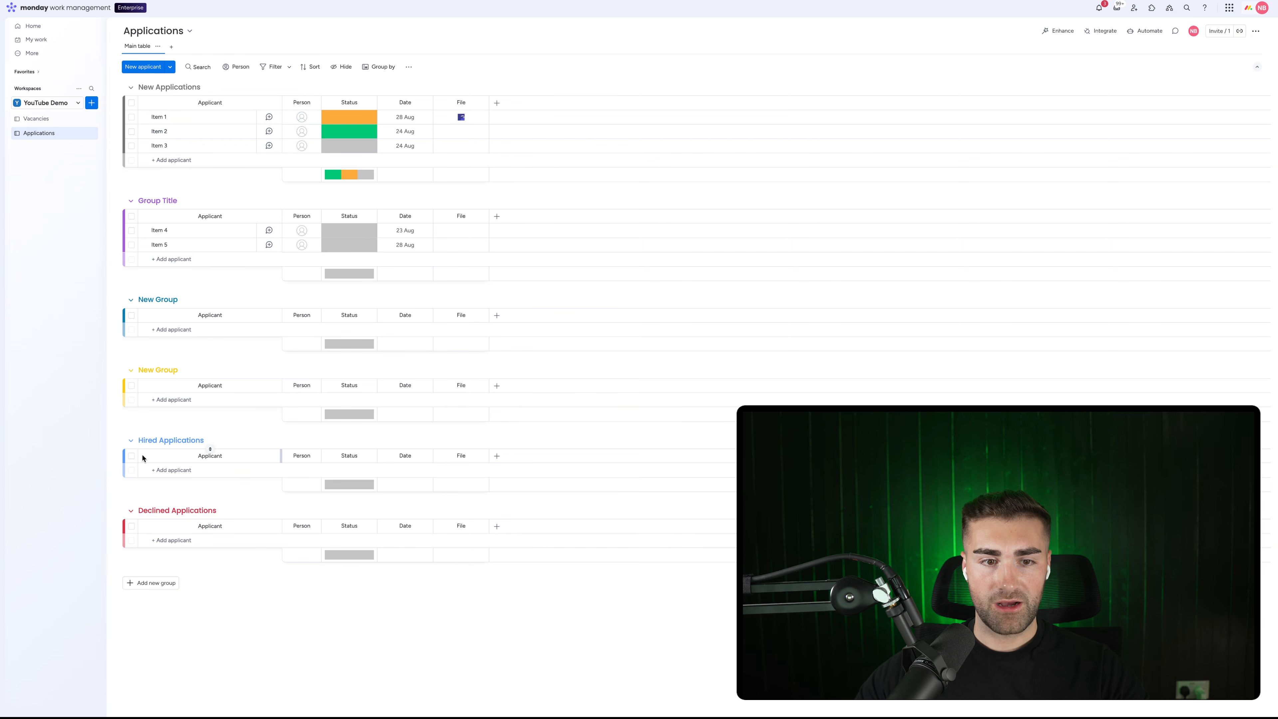
Step: Change the Hired Applications group's colour to green and open the yellow New Group's title for editing
{"action": "left_click", "coordinate": [144, 441]}
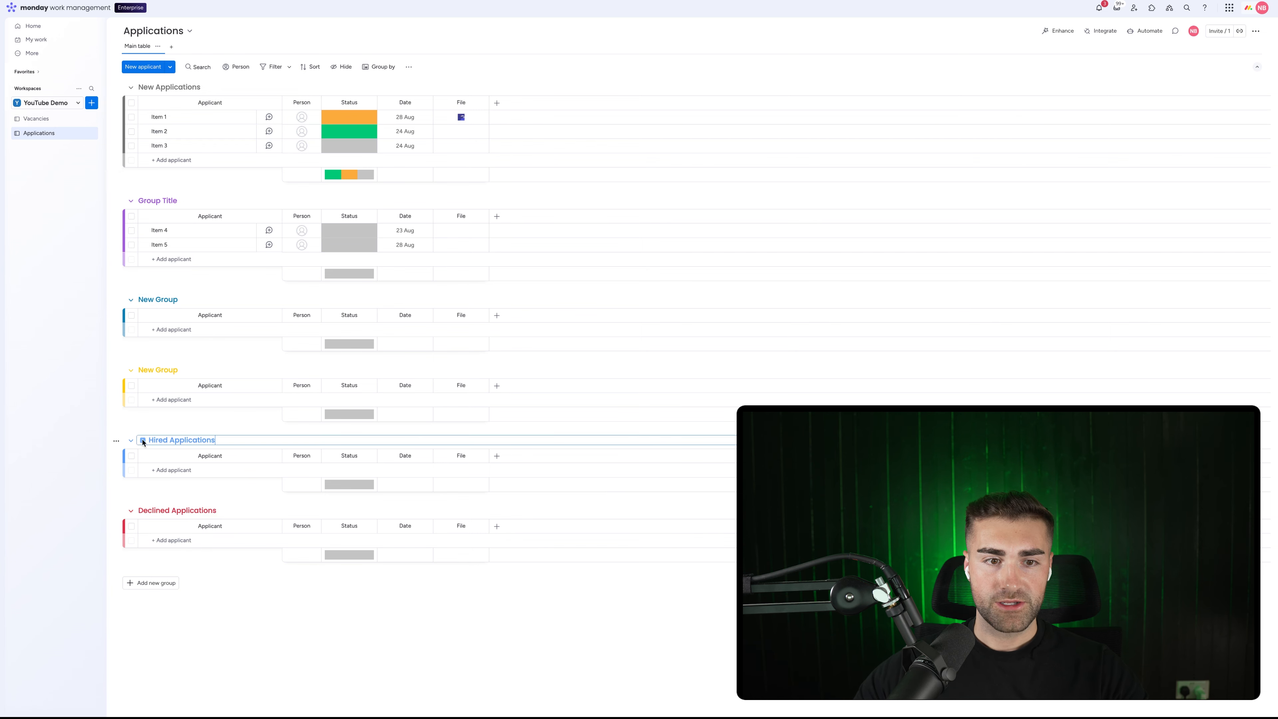
{"action": "left_click", "coordinate": [143, 441]}
{"action": "left_click", "coordinate": [145, 458]}
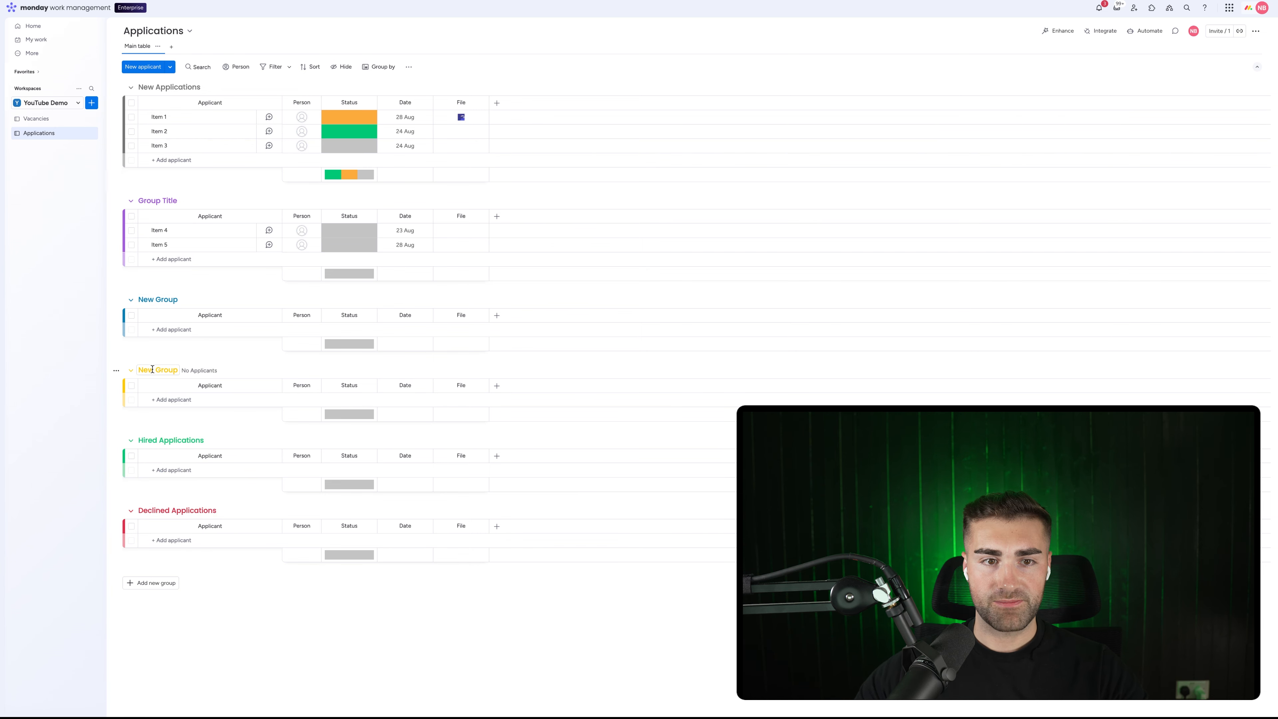
{"action": "left_click", "coordinate": [152, 369]}
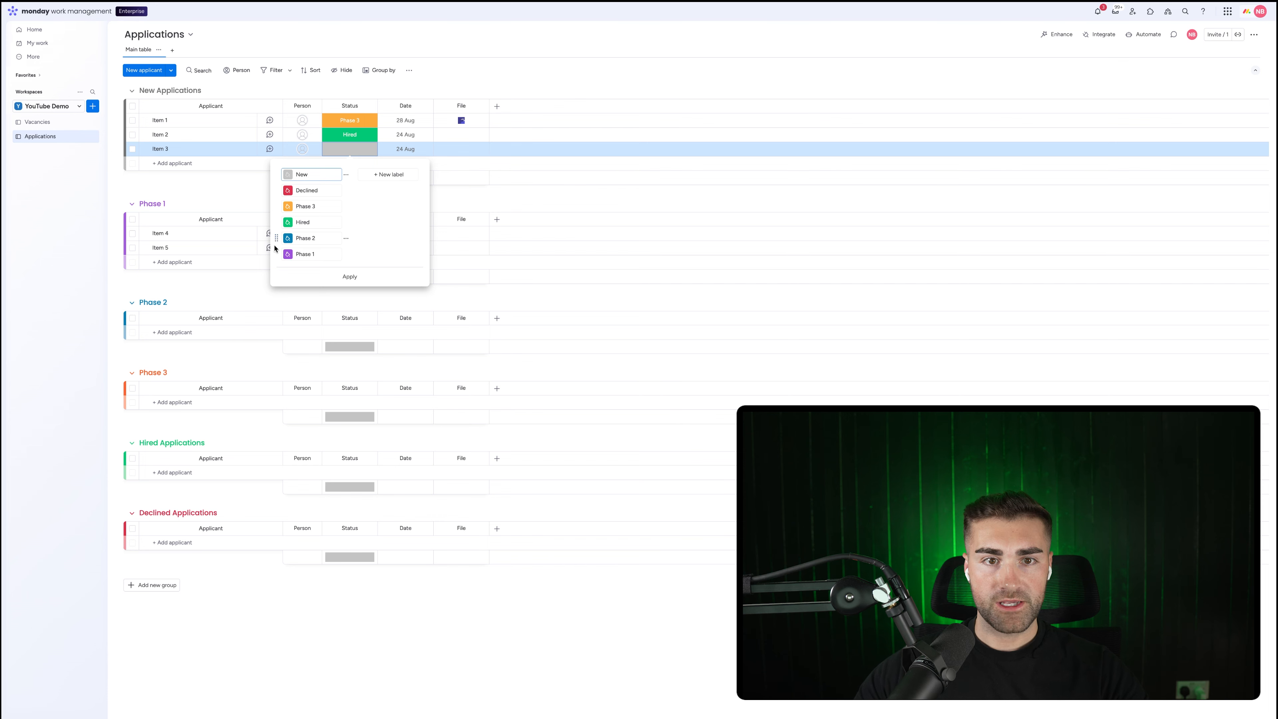
Step: Reorder the Status labels so that Phase 1, Phase 2 and Phase 3 follow New in sequence
{"action": "left_click_drag", "start_coordinate": [276, 255], "coordinate": [280, 190]}
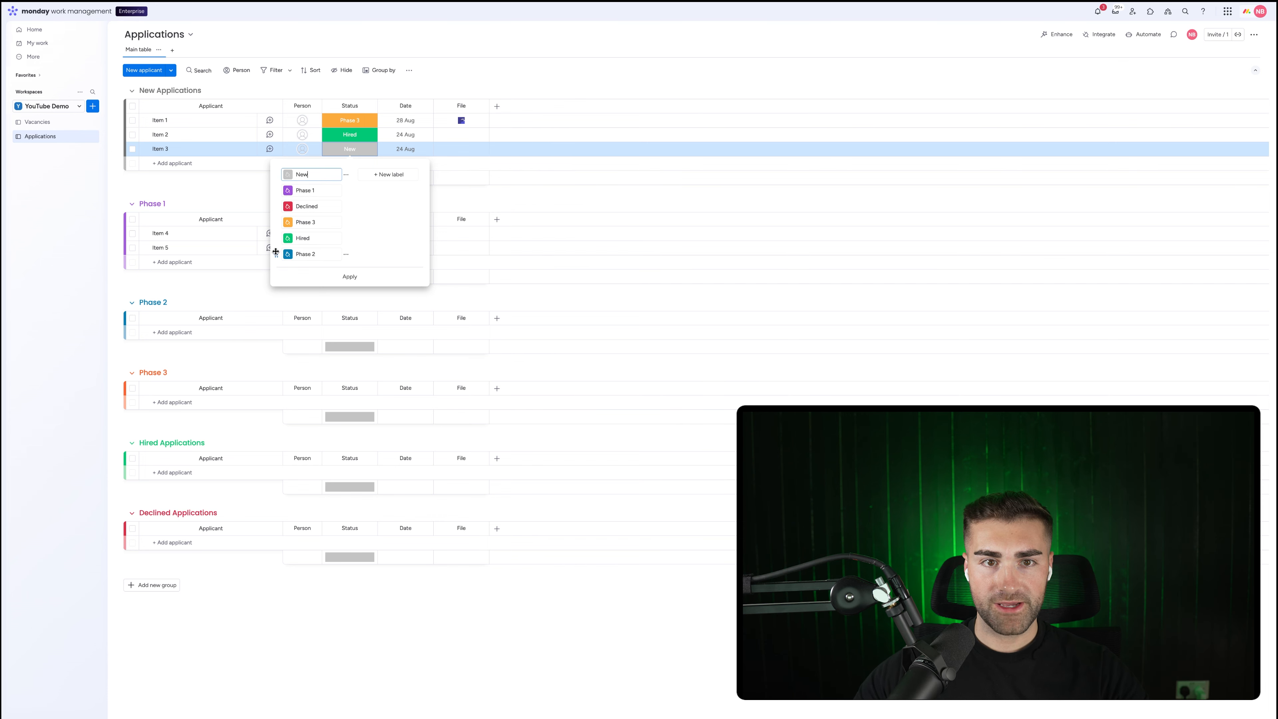
{"action": "left_click_drag", "start_coordinate": [275, 253], "coordinate": [278, 222]}
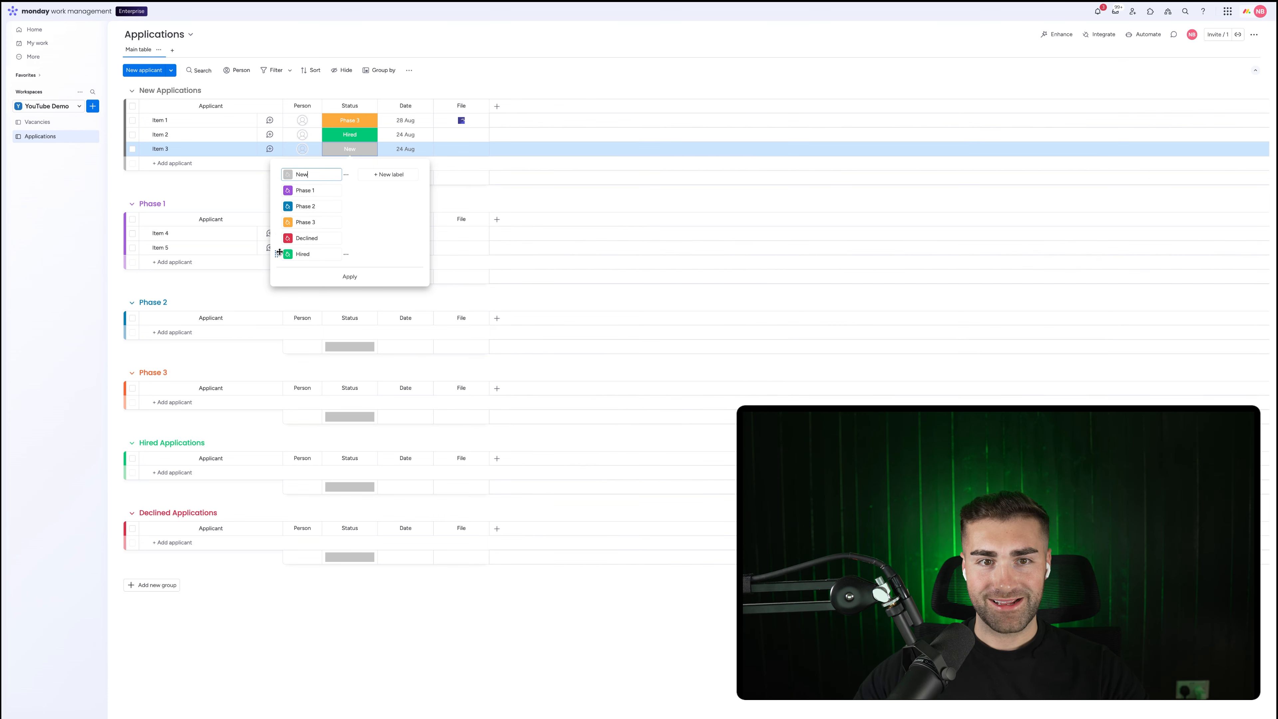
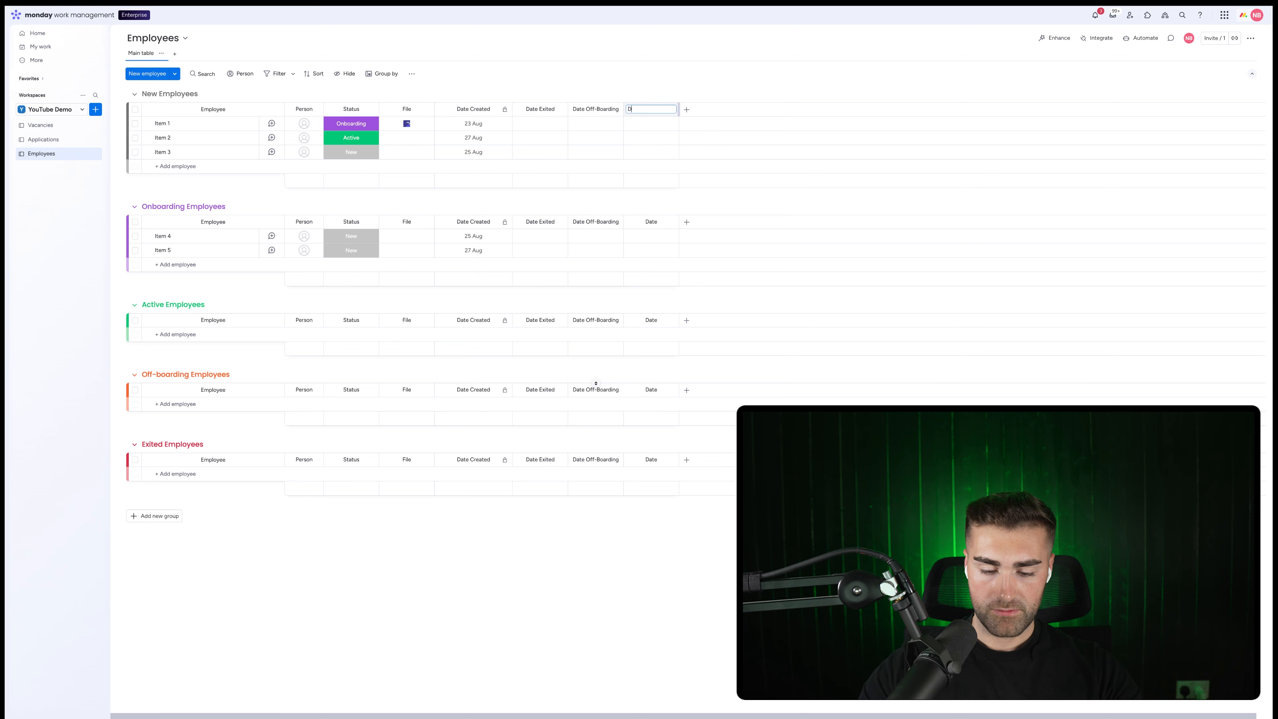
Step: Name the new date column on the Employees board Date Onboarding
{"action": "key", "text": "BackSpace"}
{"action": "key", "text": "BackSpace"}
{"action": "key", "text": "BackSpace"}
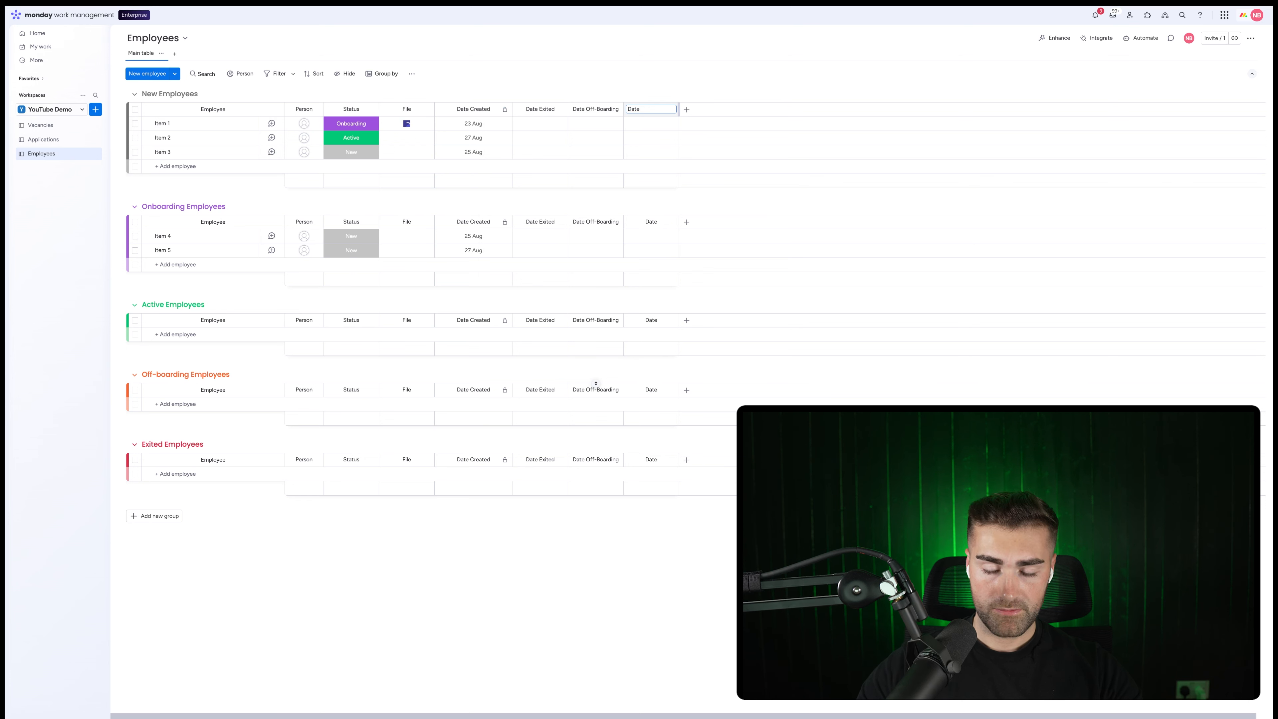
{"action": "type", "text": "Onboarding"}
{"action": "key", "text": "Return"}
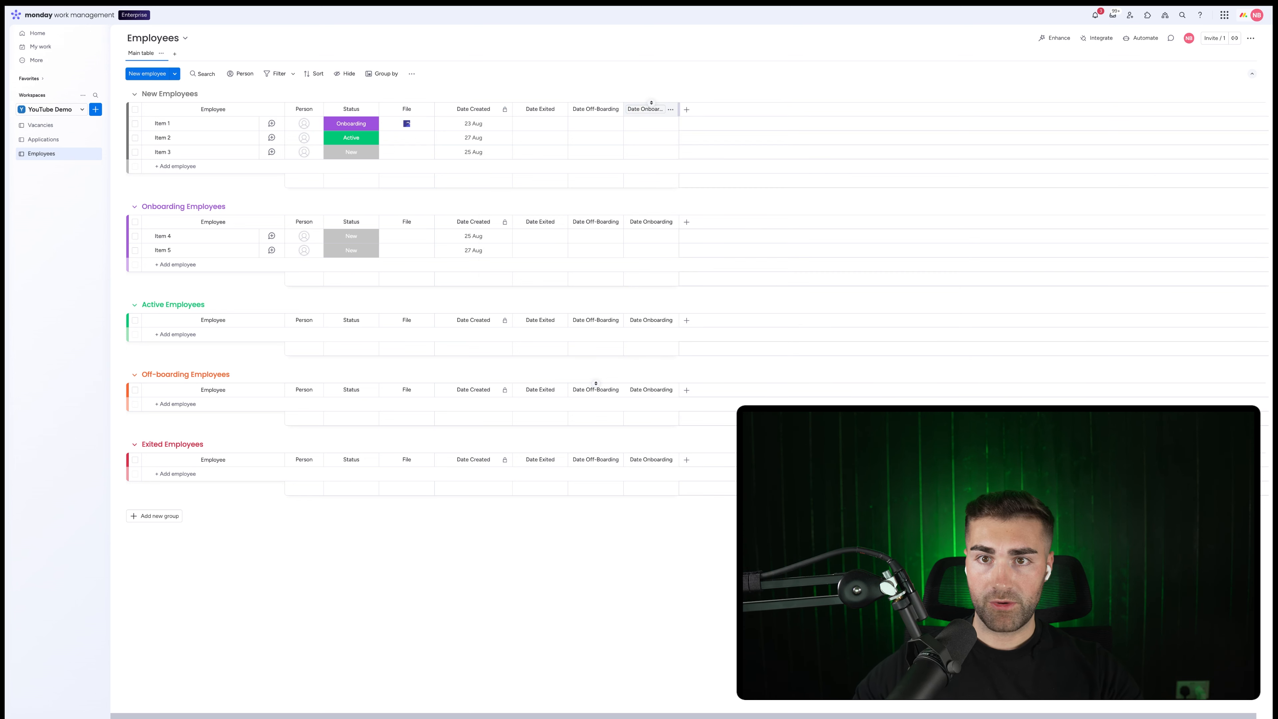
Step: Add a date column named Date Active, and move the Date Onboarding and Date Active columns directly after Date Created
{"action": "left_click", "coordinate": [687, 109]}
{"action": "left_click", "coordinate": [632, 164]}
{"action": "type", "text": "Date Active"}
{"action": "key", "text": "Return"}
{"action": "left_click_drag", "start_coordinate": [651, 109], "coordinate": [540, 109]}
{"action": "left_click_drag", "start_coordinate": [706, 109], "coordinate": [595, 109]}
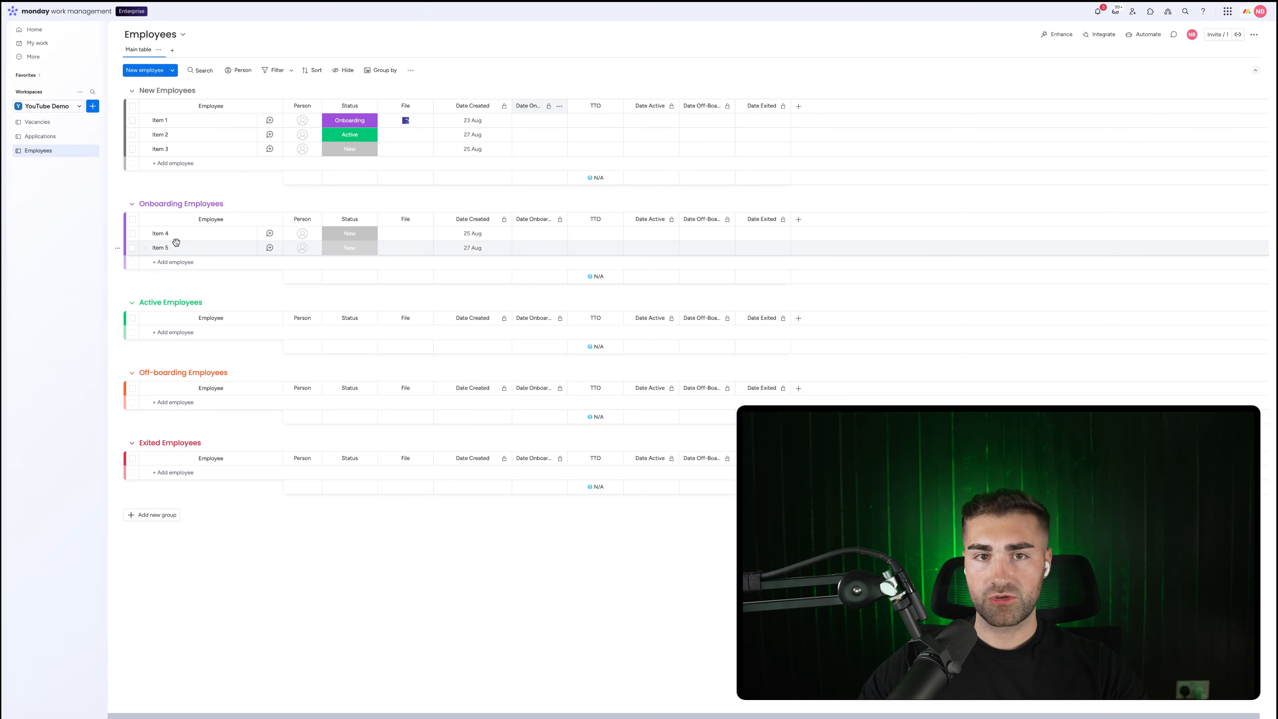
Step: Hide the column summaries of the TTO column and the new Formula column
{"action": "left_click", "coordinate": [615, 106]}
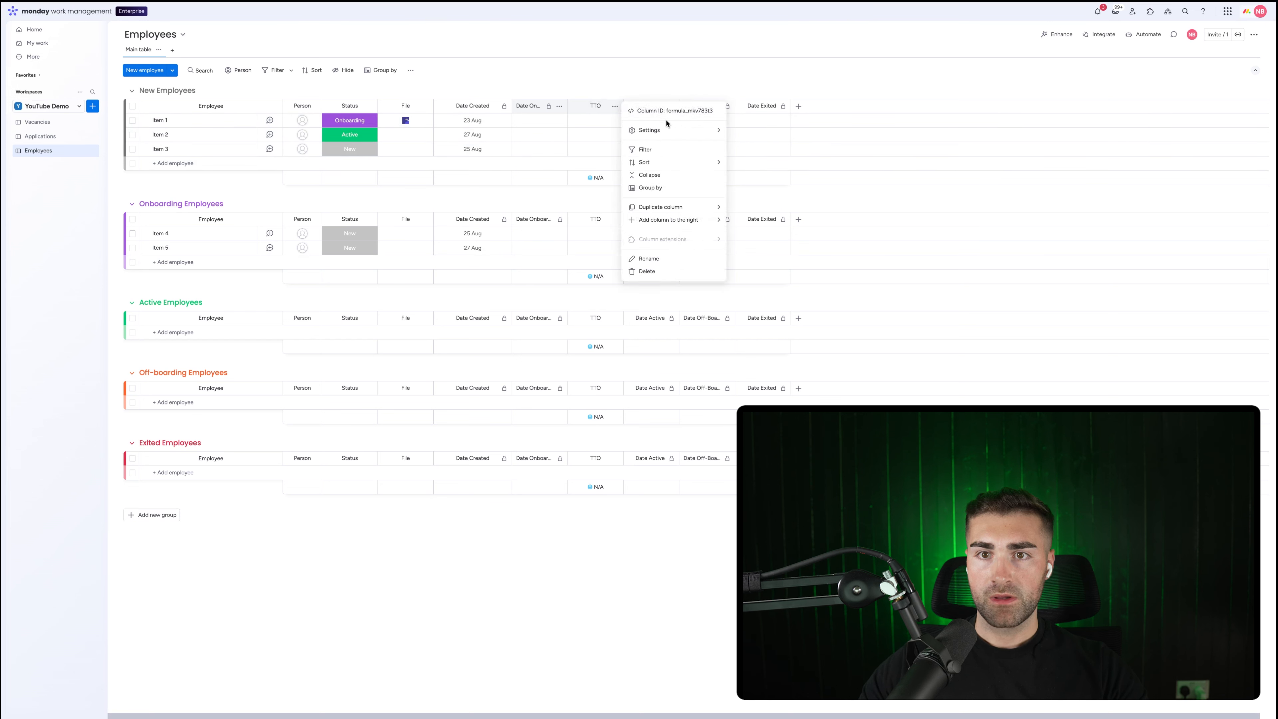
{"action": "mouse_move", "coordinate": [664, 130]}
{"action": "left_click", "coordinate": [744, 216]}
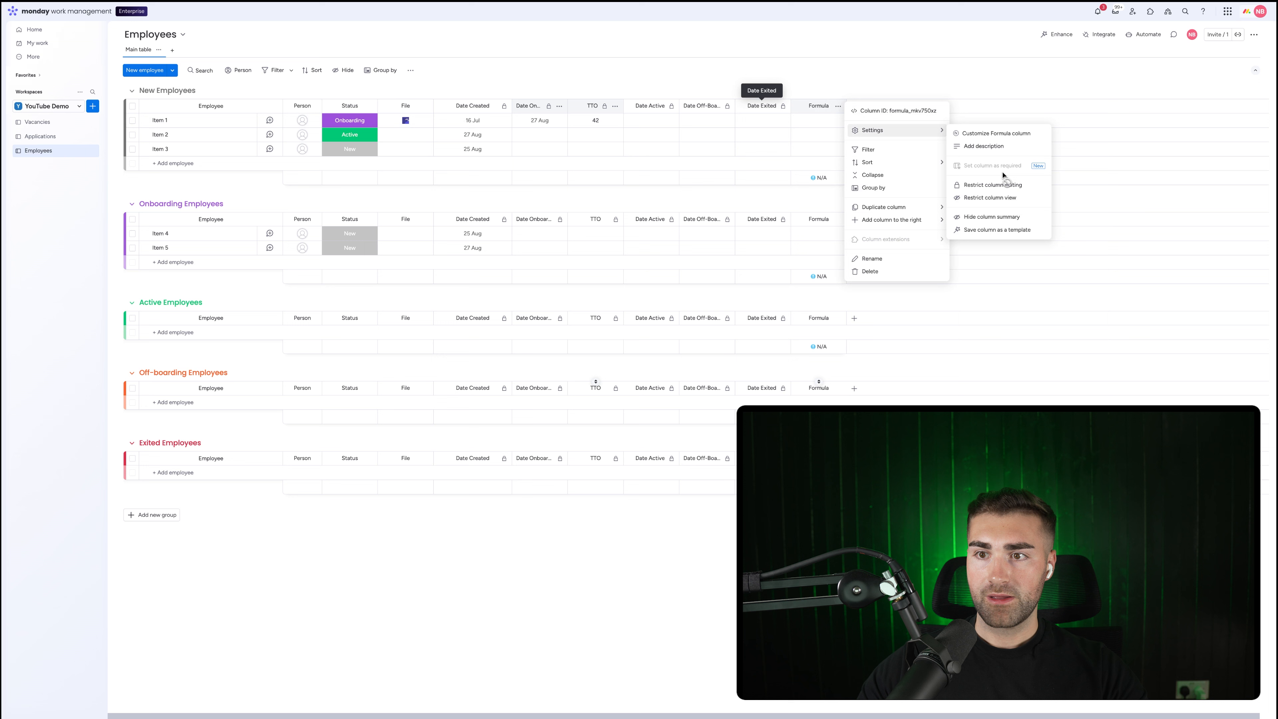
{"action": "left_click", "coordinate": [973, 214]}
Step: Restrict editing of the Formula column and open its title for renaming
{"action": "left_click", "coordinate": [837, 107]}
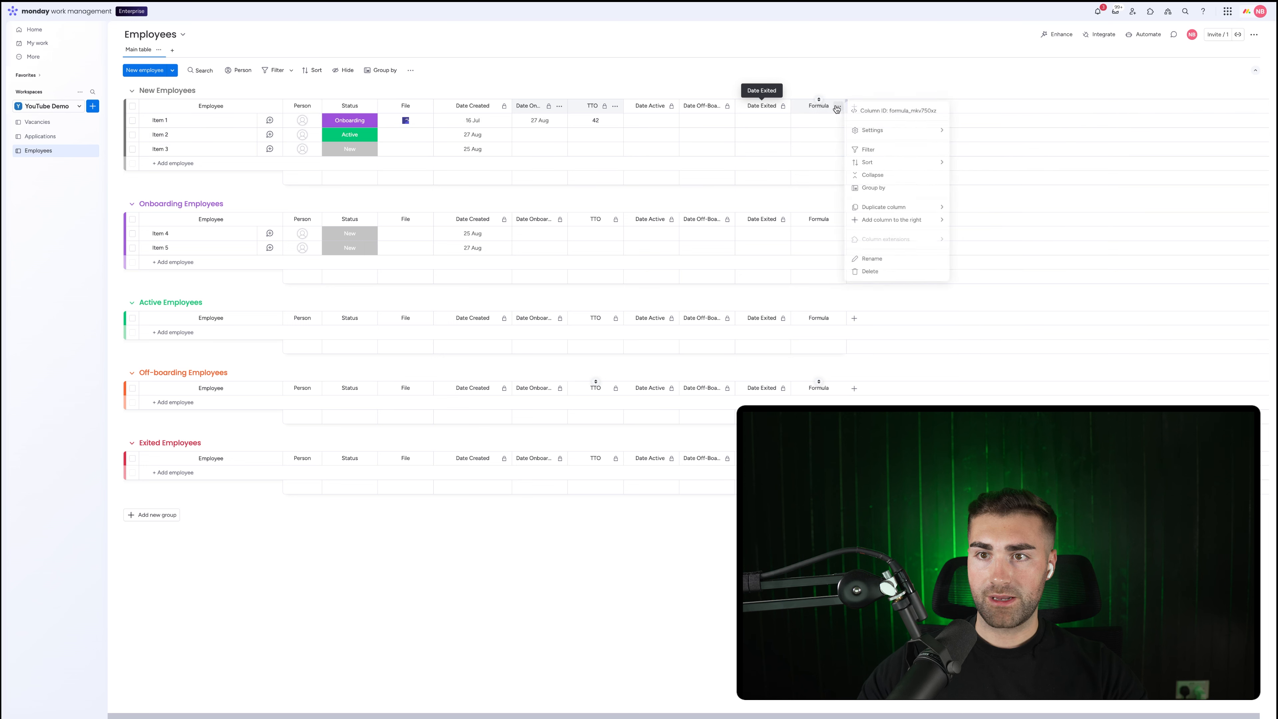
{"action": "mouse_move", "coordinate": [856, 129]}
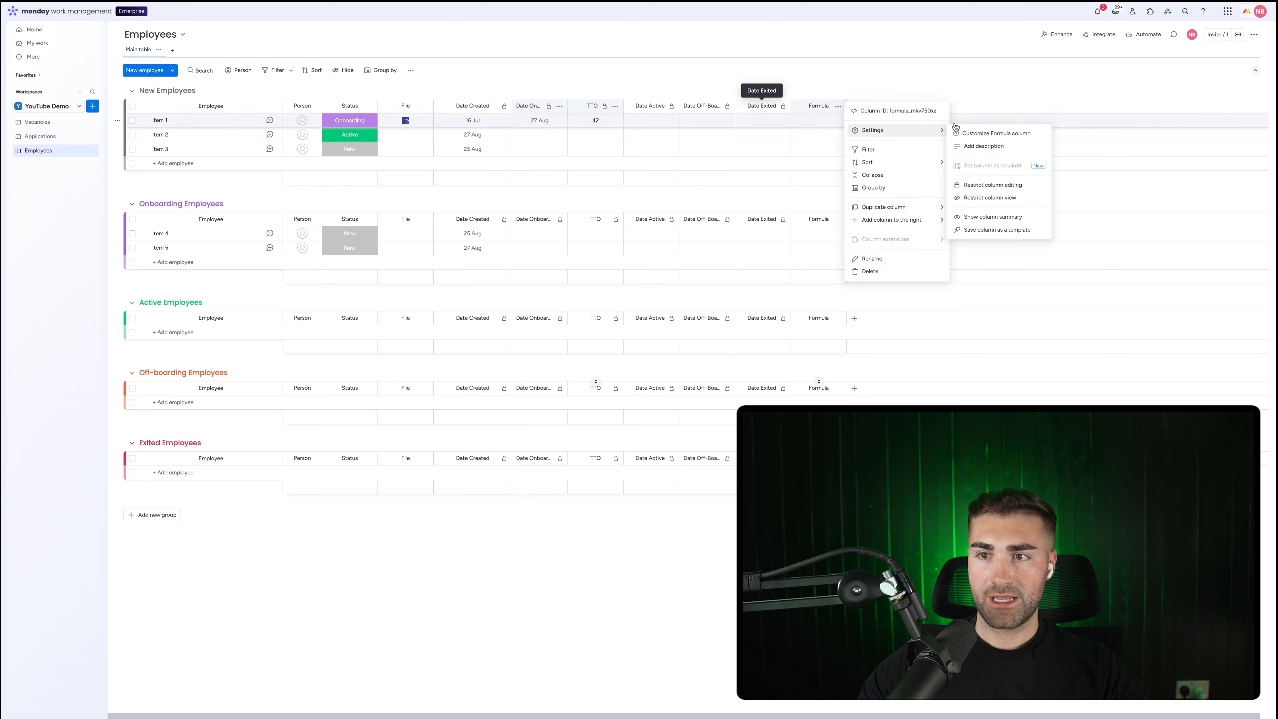
{"action": "left_click", "coordinate": [992, 184]}
{"action": "left_click", "coordinate": [818, 109]}
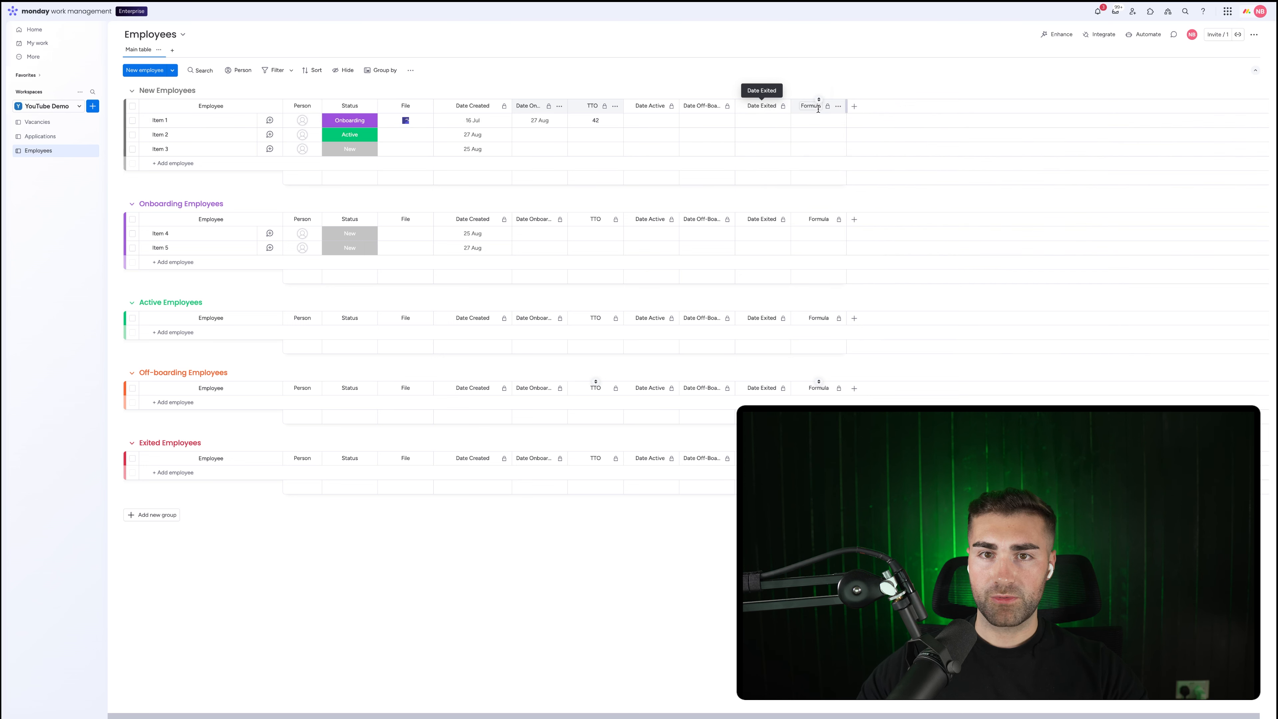
Step: Ask the AI assistant for a TTL column formula giving the "difference between date created and date active"
{"action": "left_click", "coordinate": [849, 234]}
{"action": "type", "text": "difference between date created and"}
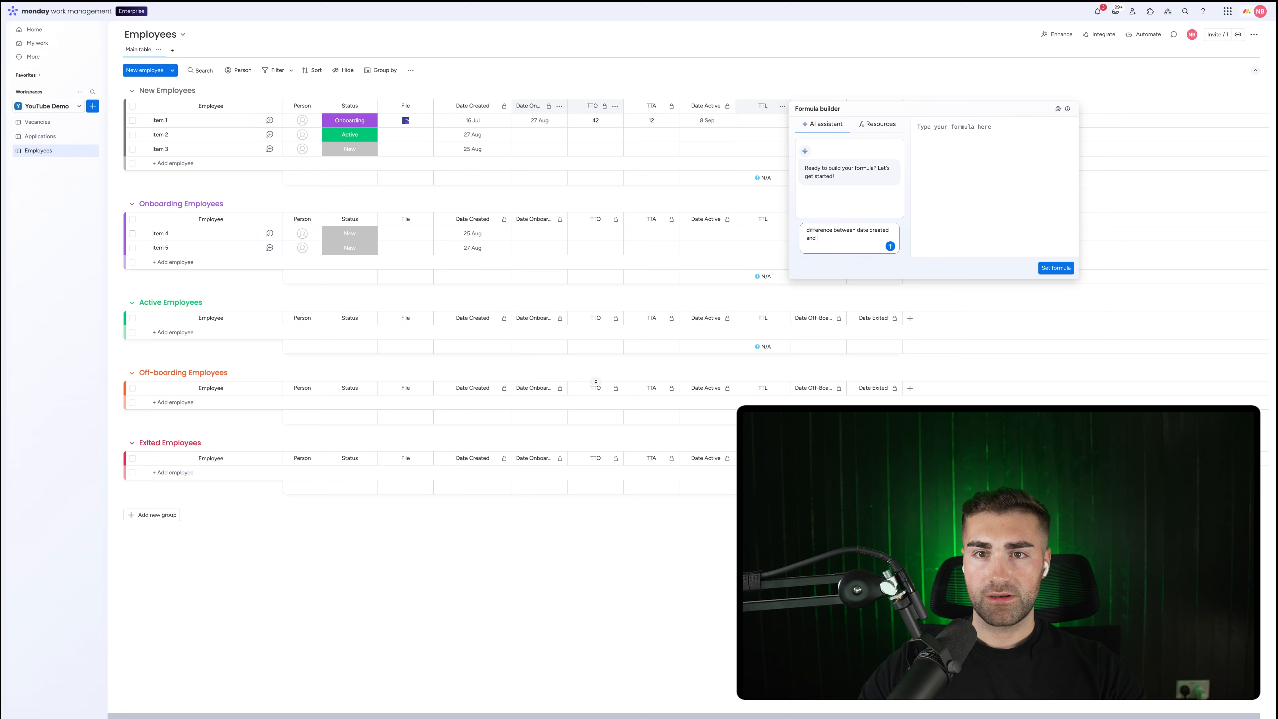
{"action": "type", "text": " date a"}
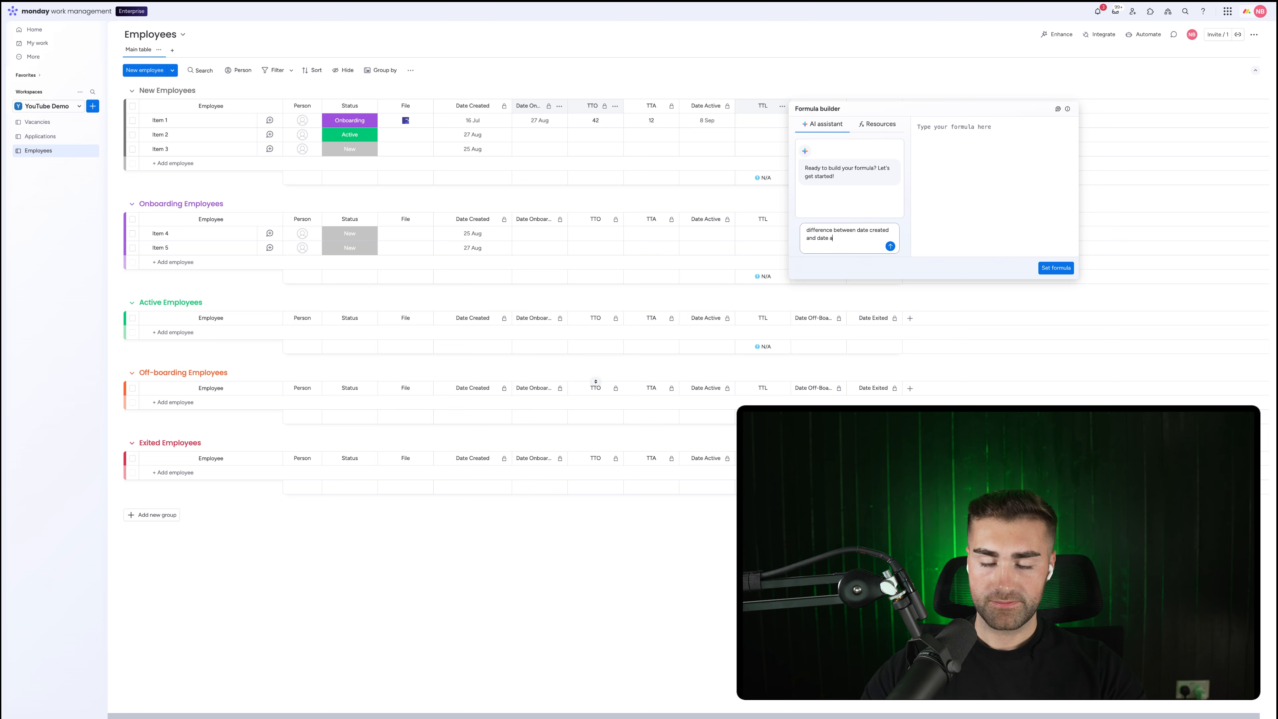
{"action": "type", "text": "ctive"}
{"action": "key", "text": "Return"}
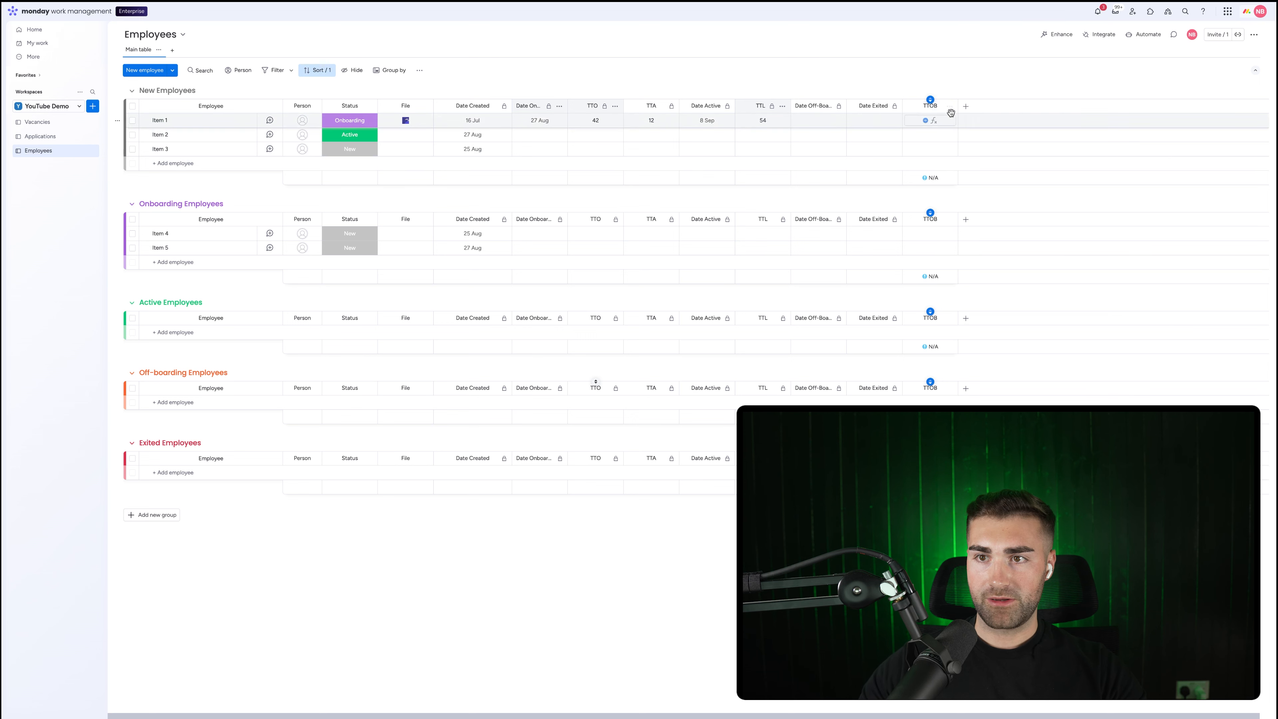
Step: Hide the TTOB column's summary and remove the sort applied to that column
{"action": "left_click", "coordinate": [950, 107]}
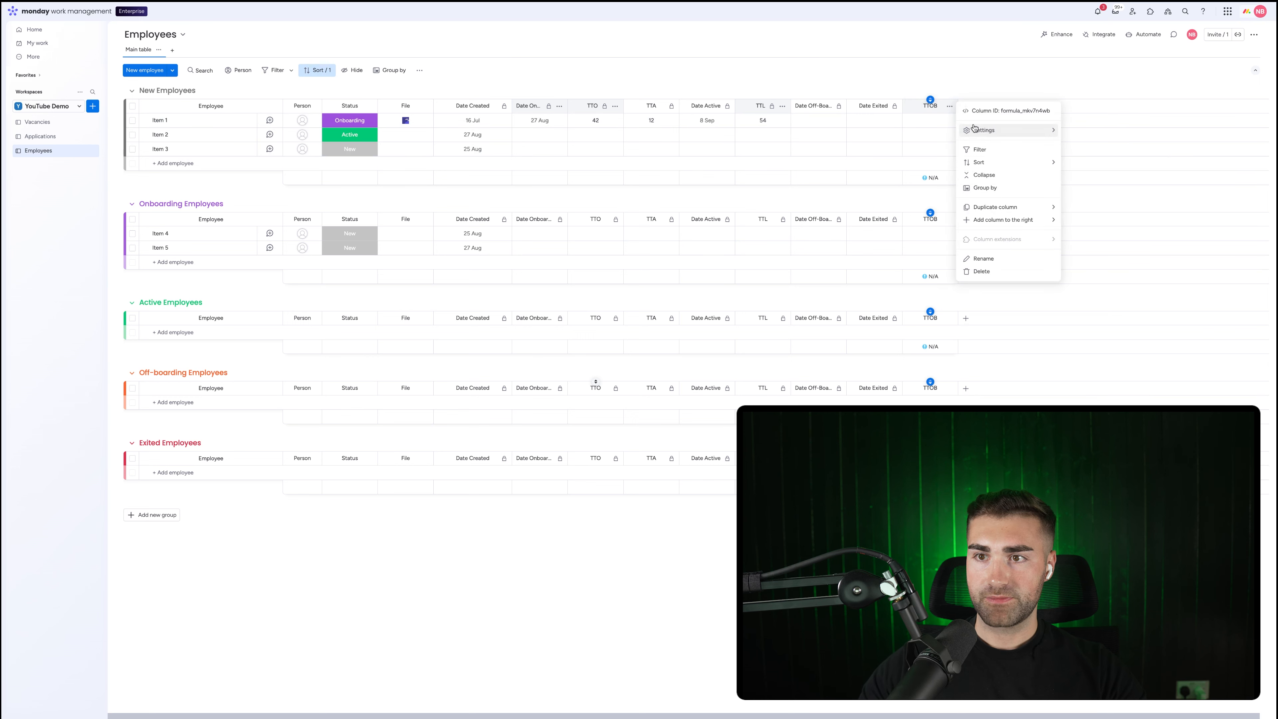
{"action": "mouse_move", "coordinate": [986, 129]}
{"action": "left_click", "coordinate": [1102, 215]}
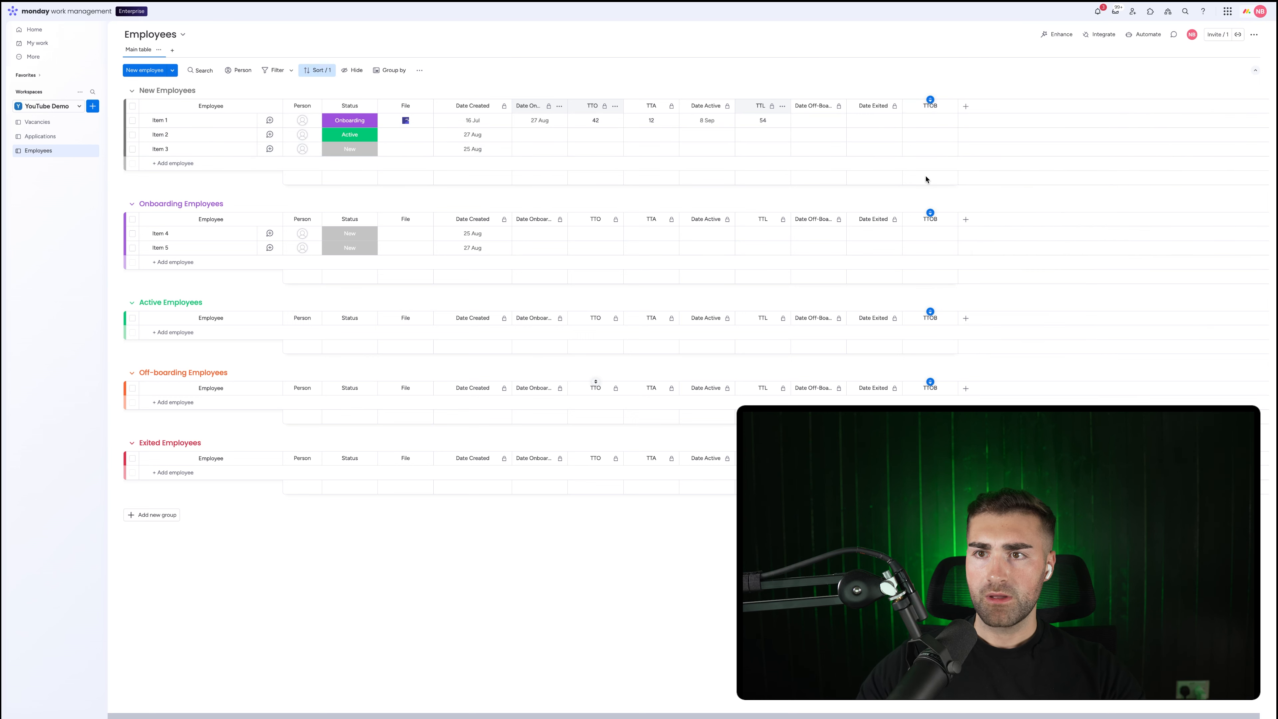
{"action": "left_click", "coordinate": [930, 99]}
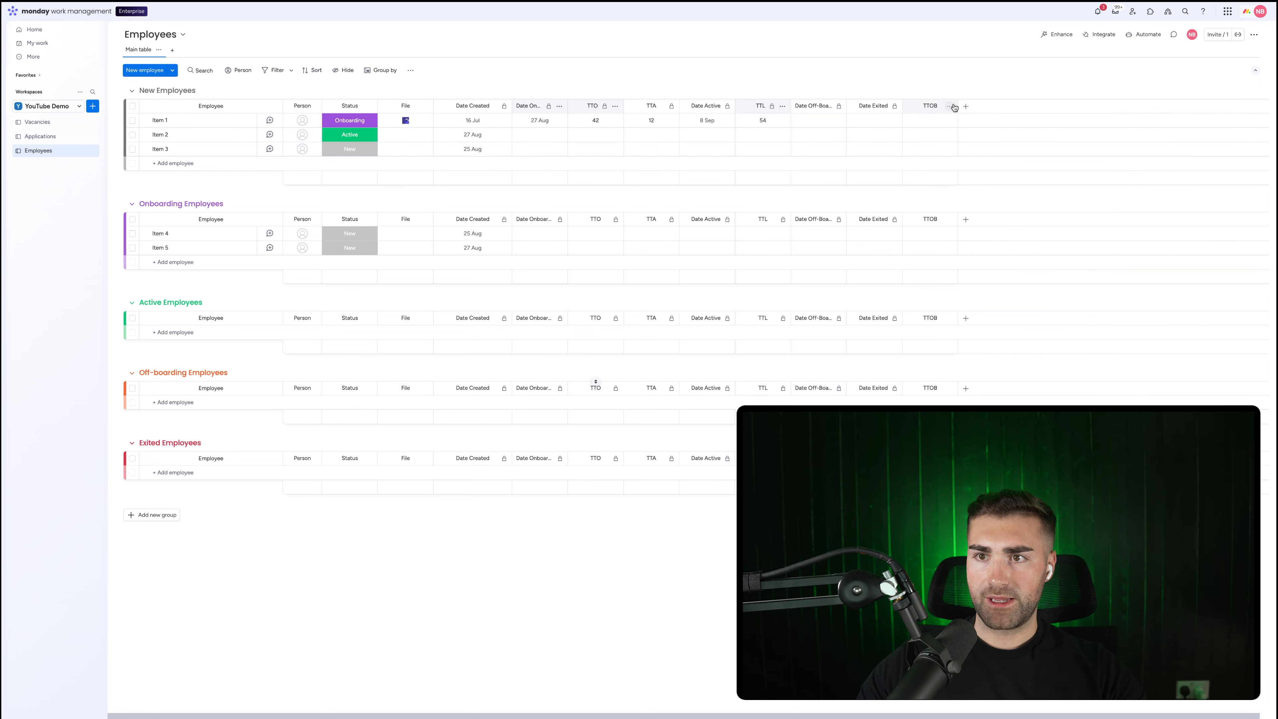